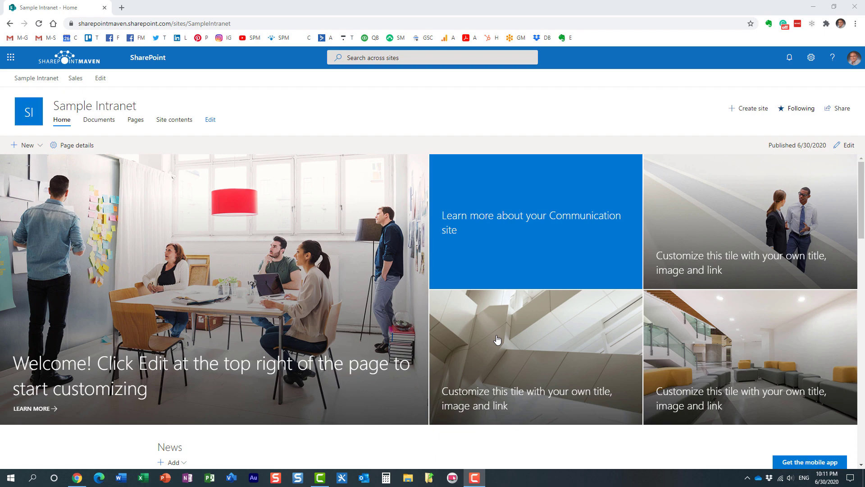
# Scroll down the Sample Intranet home page to reveal the empty News section.
pyautogui.scroll(-2, 498, 343)
pyautogui.scroll(-1, 498, 345)
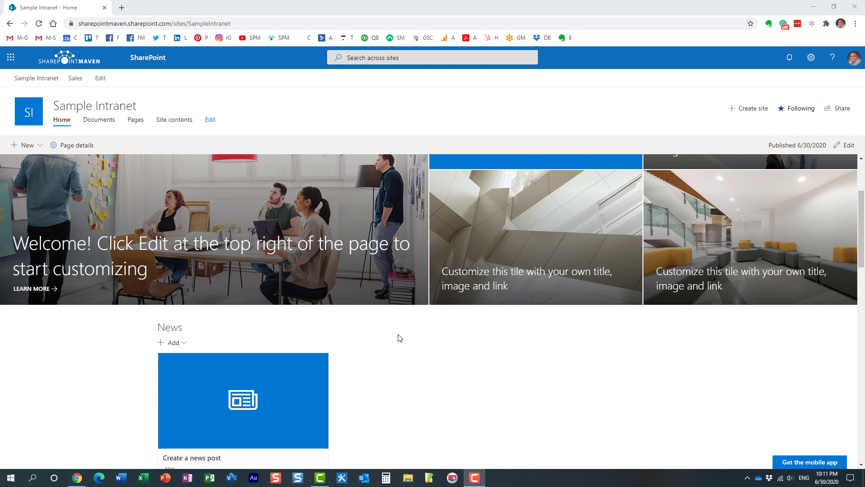
pyautogui.click(184, 344)
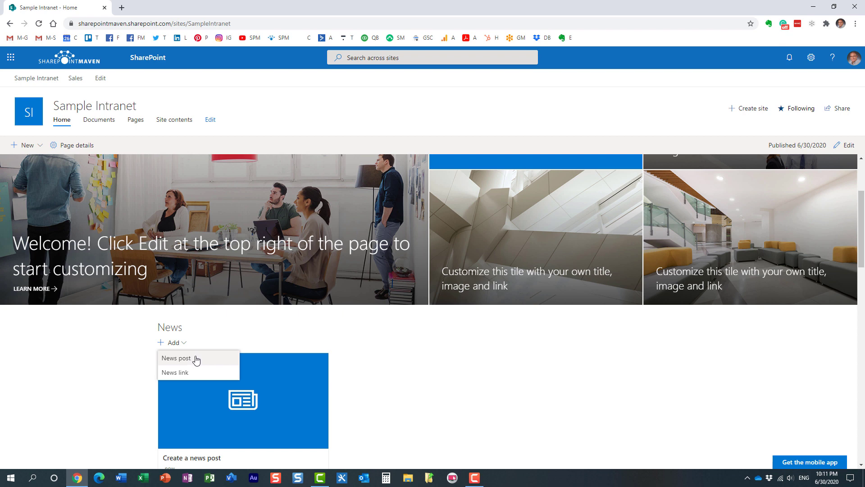
pyautogui.click(358, 333)
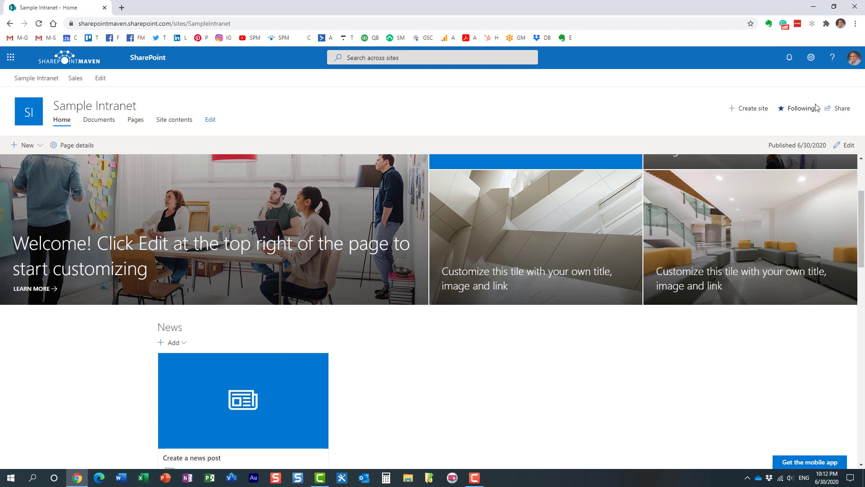
# In edit mode, insert a second News web part into the middle column.
pyautogui.click(846, 145)
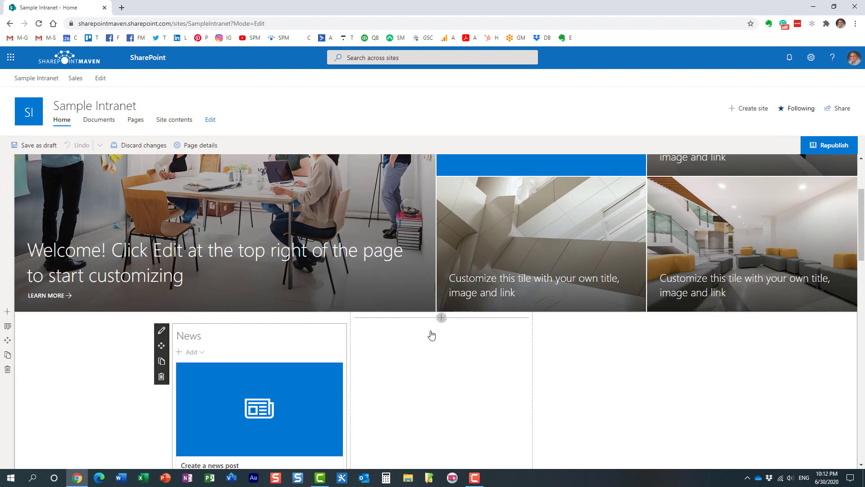
pyautogui.click(441, 318)
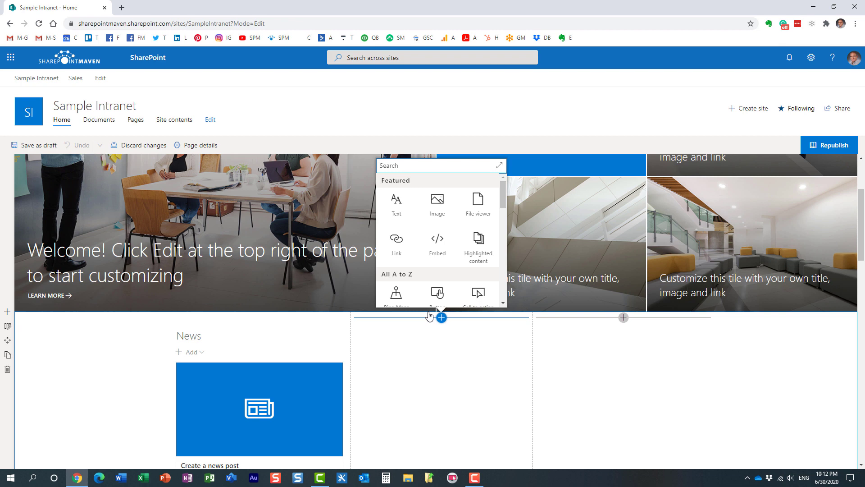
pyautogui.write('news')
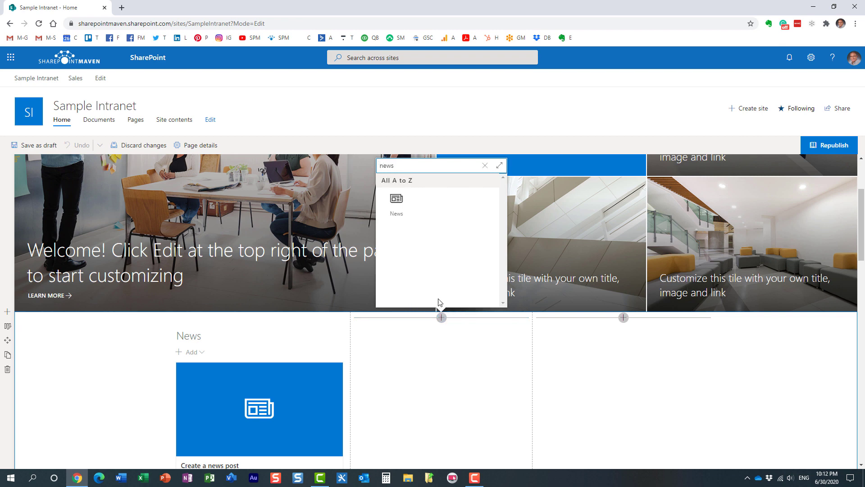
pyautogui.click(397, 207)
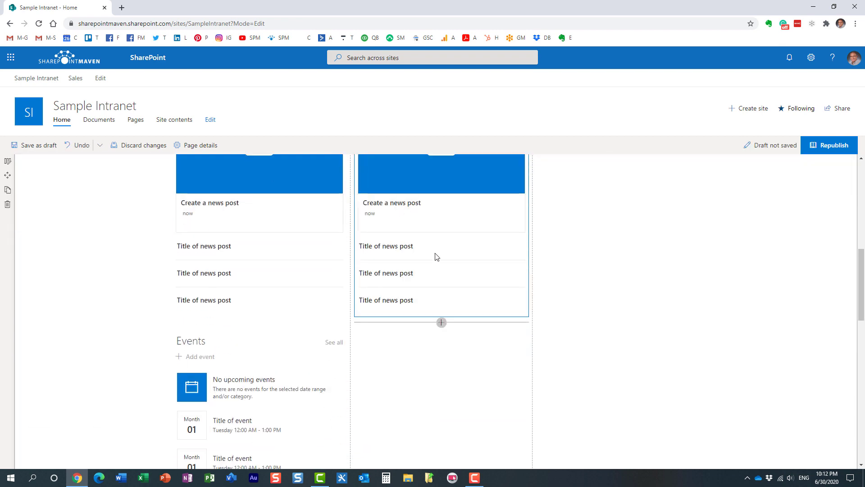
# Retitle the two News web parts 'General News' and 'Message from the President'.
pyautogui.scroll(3, 434, 255)
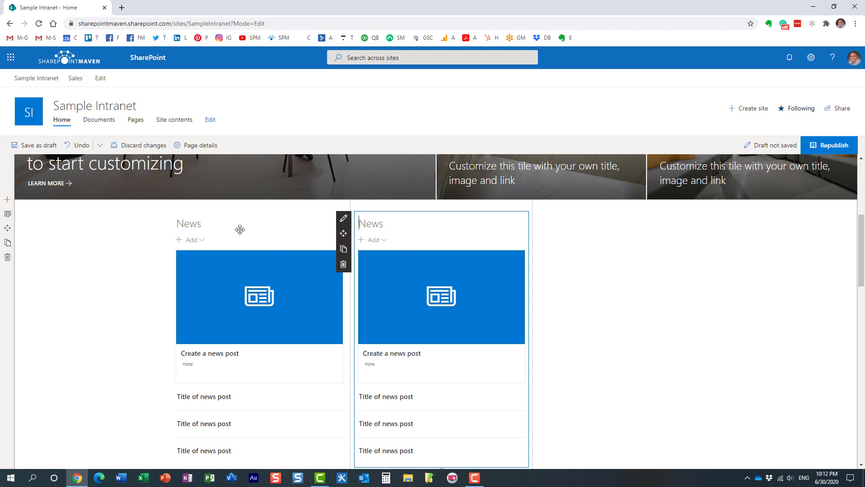
pyautogui.click(197, 224)
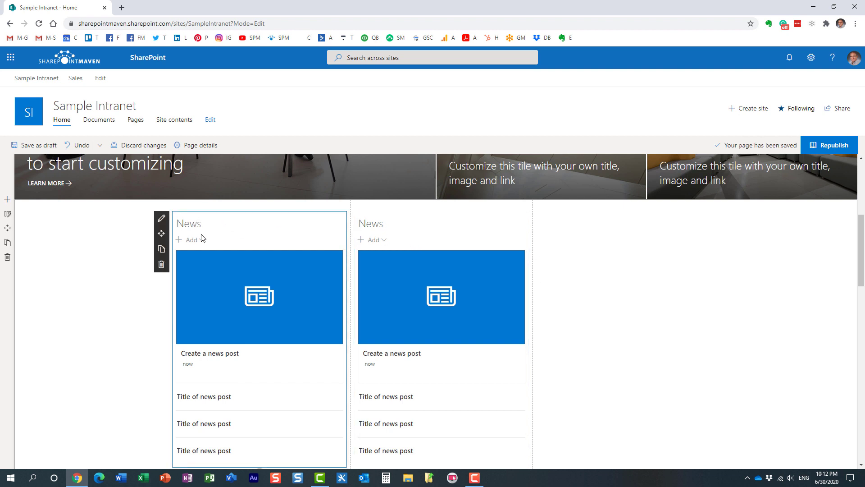
pyautogui.write('Gee')
pyautogui.write('neral News')
pyautogui.click(369, 222)
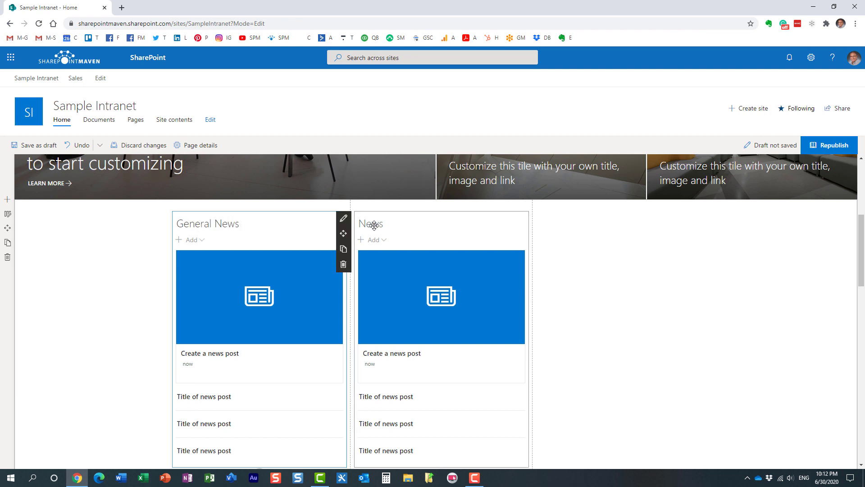
pyautogui.hotkey('ctrl', 'a')
pyautogui.write('Mess')
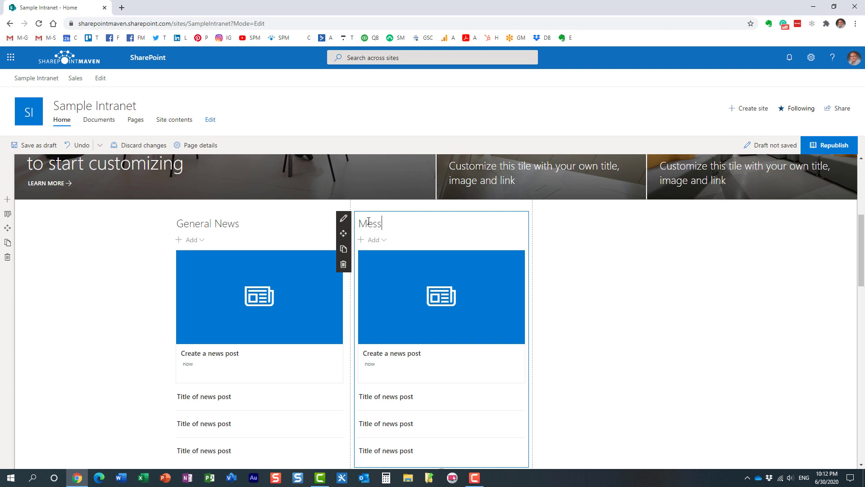
pyautogui.write('age from the Peresident')
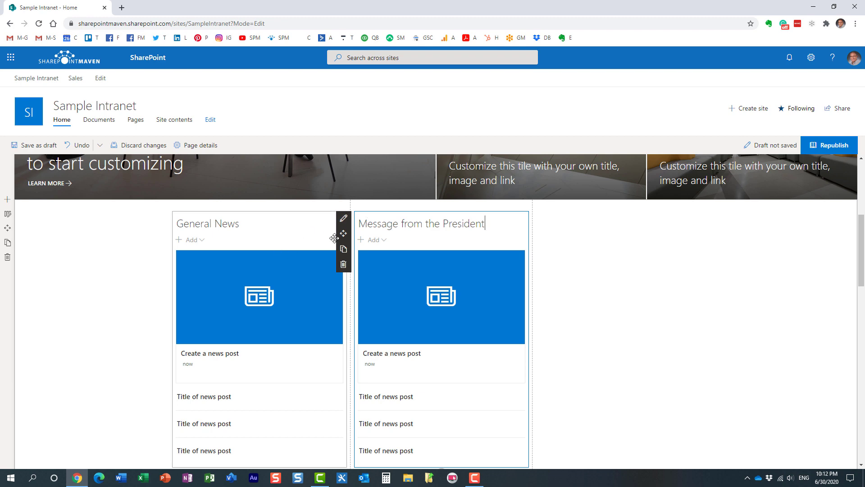
# Limit Message from the President's news source to This site, then review General News settings.
pyautogui.click(343, 220)
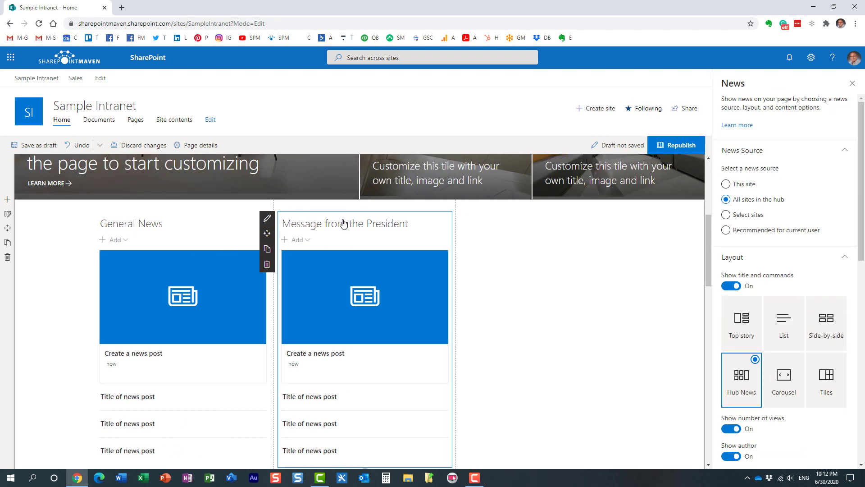
pyautogui.click(727, 185)
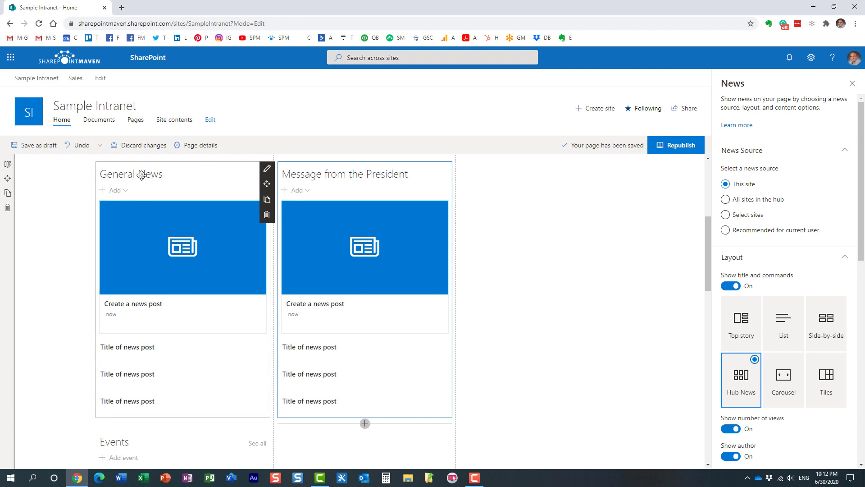
pyautogui.click(143, 175)
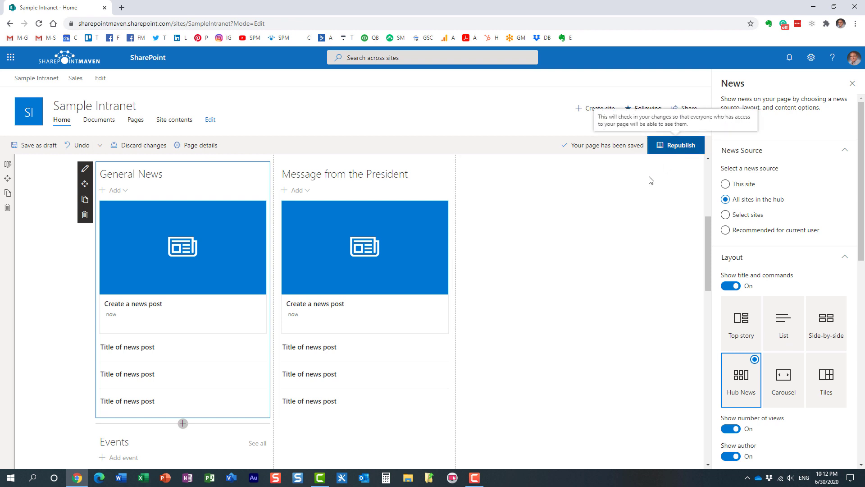
# Republish the home page with General News and Message from the President side by side.
pyautogui.click(672, 145)
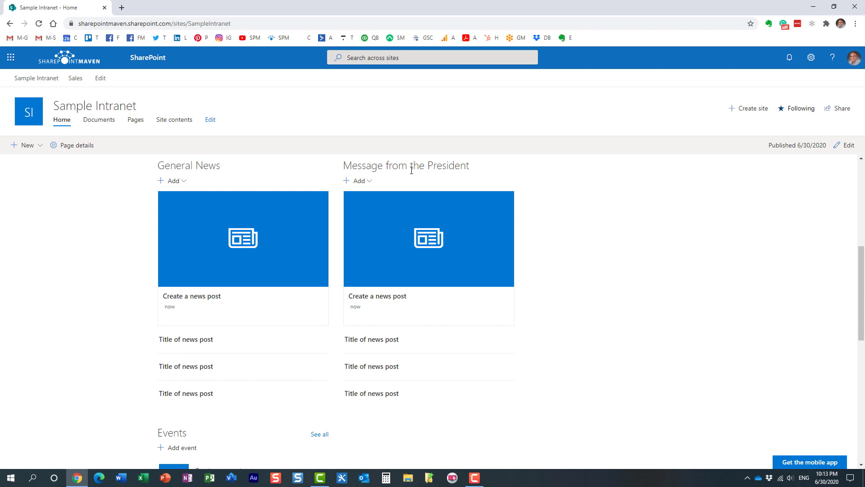
# Open the Site Pages library from Site contents and list the column types to add.
pyautogui.click(810, 59)
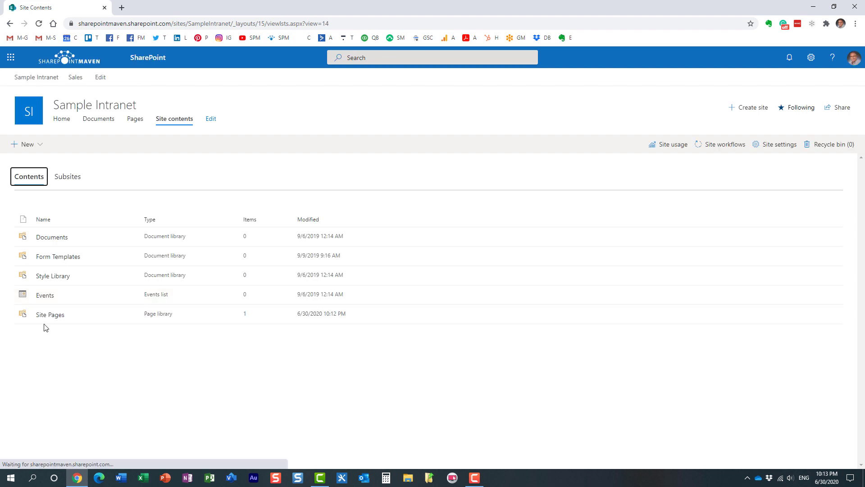
pyautogui.click(44, 315)
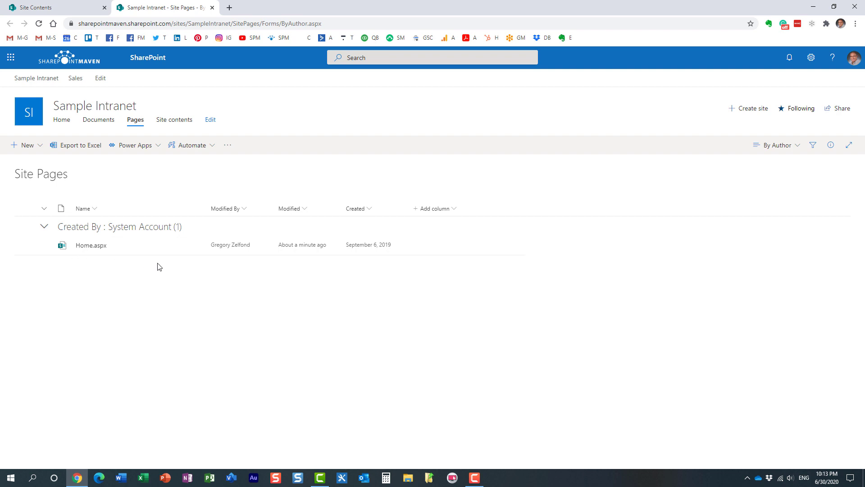
pyautogui.click(452, 209)
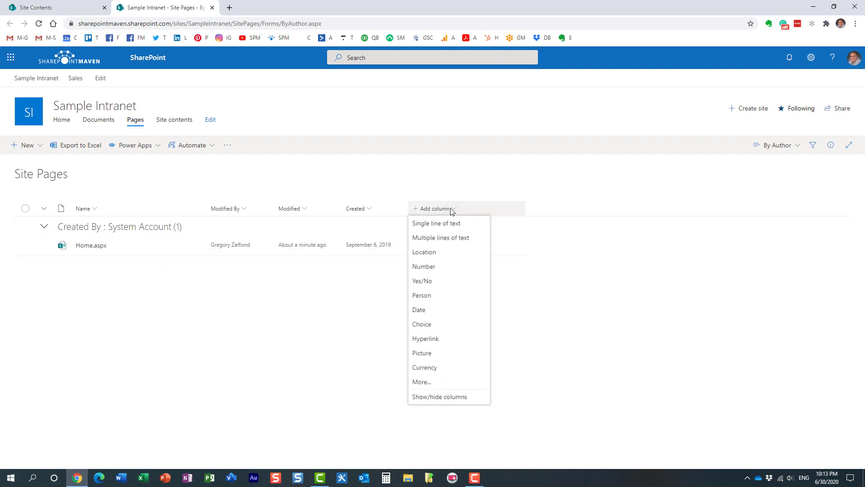
# Create a 'Category of News' choice column with choices General and Message from the President.
pyautogui.click(436, 326)
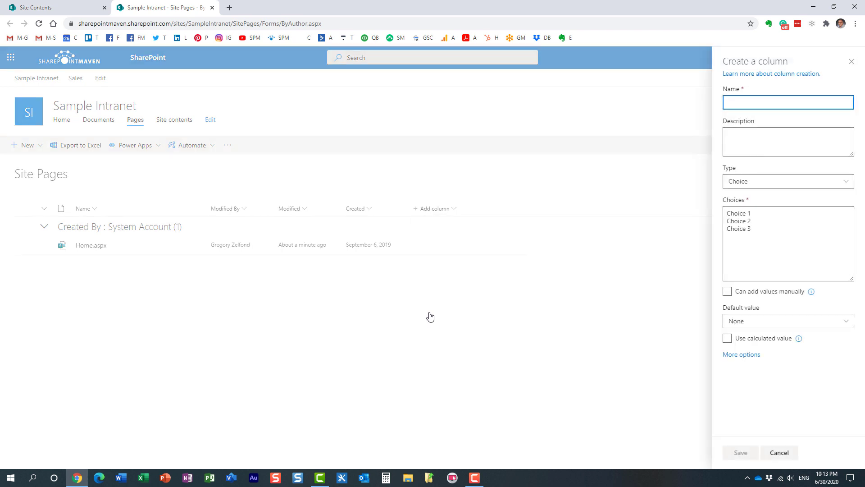
pyautogui.write('Category of')
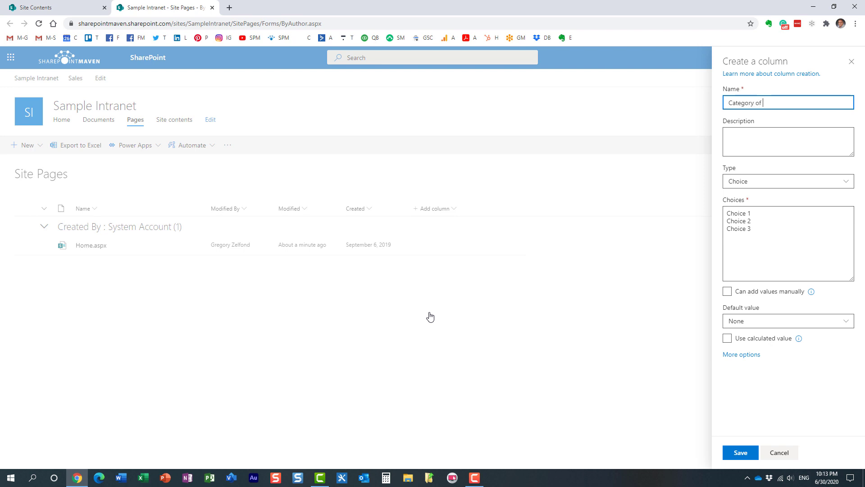
pyautogui.write('s')
pyautogui.moveTo(772, 238); pyautogui.dragTo(715, 214)
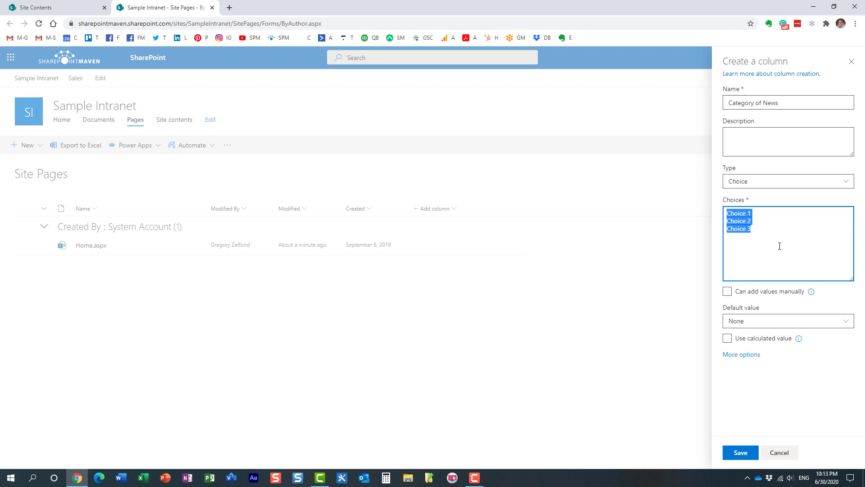
pyautogui.write('General')
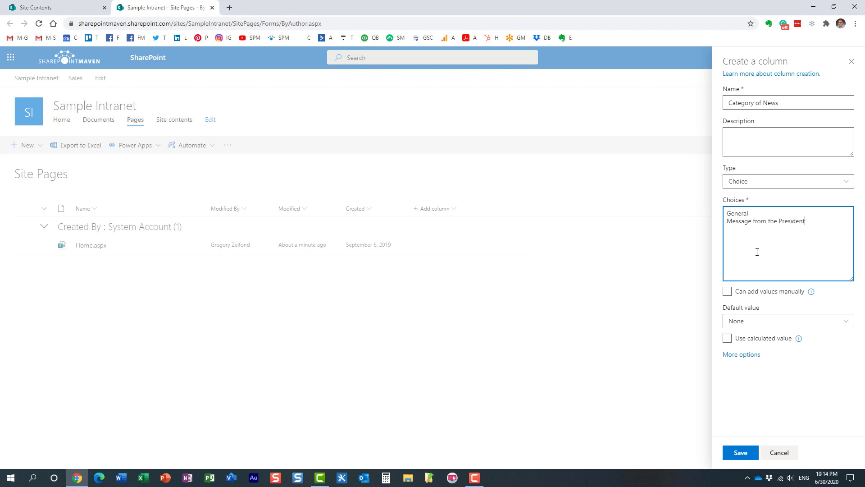
pyautogui.click(752, 452)
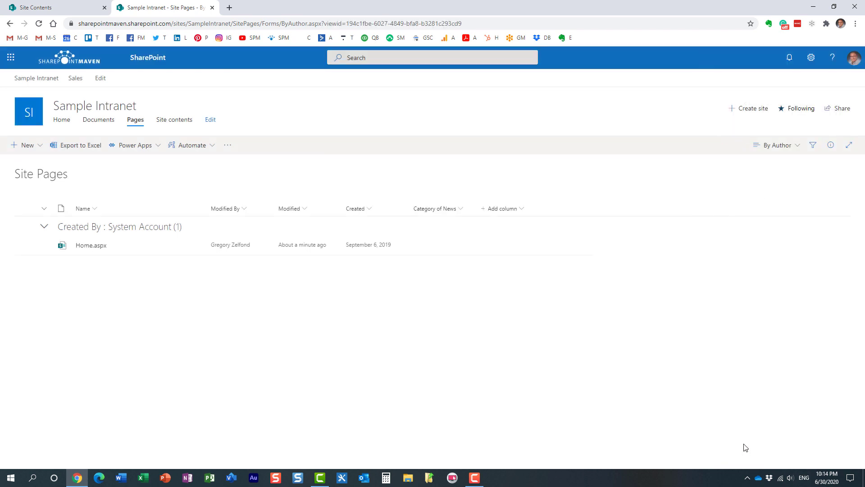
# From the home page, create a blank news post under Message from the President.
pyautogui.click(62, 122)
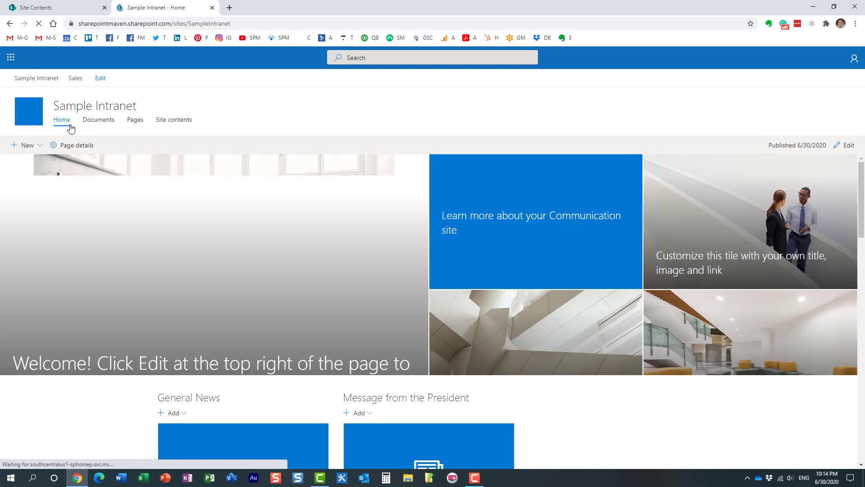
pyautogui.scroll(-2, 251, 301)
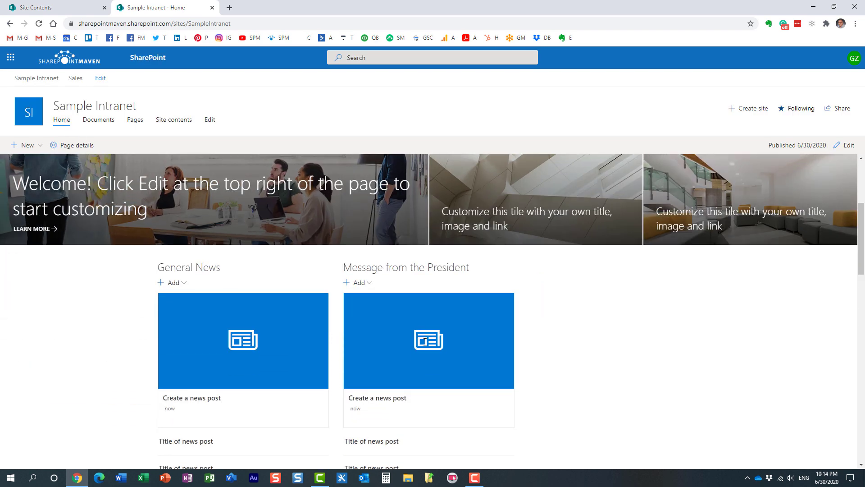
pyautogui.click(369, 284)
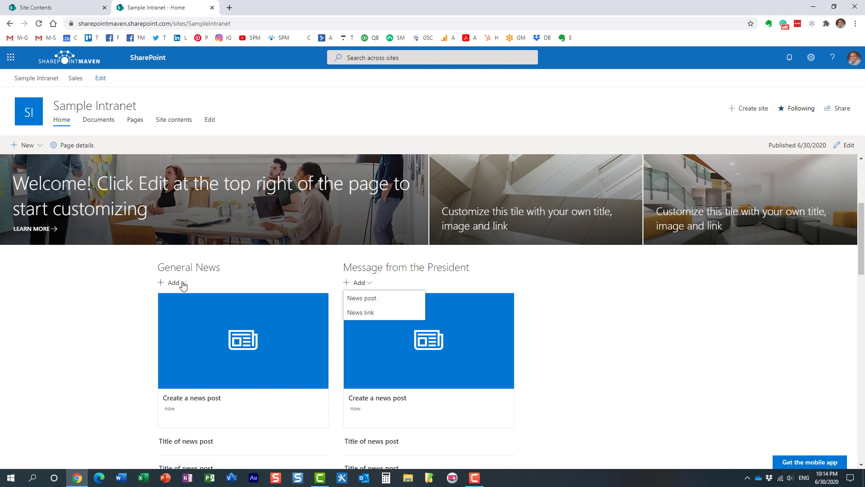
pyautogui.click(368, 300)
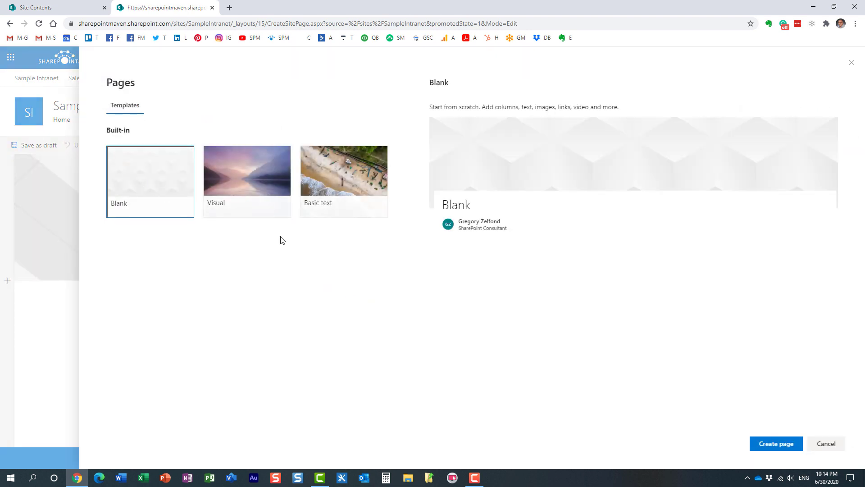
pyautogui.click(778, 444)
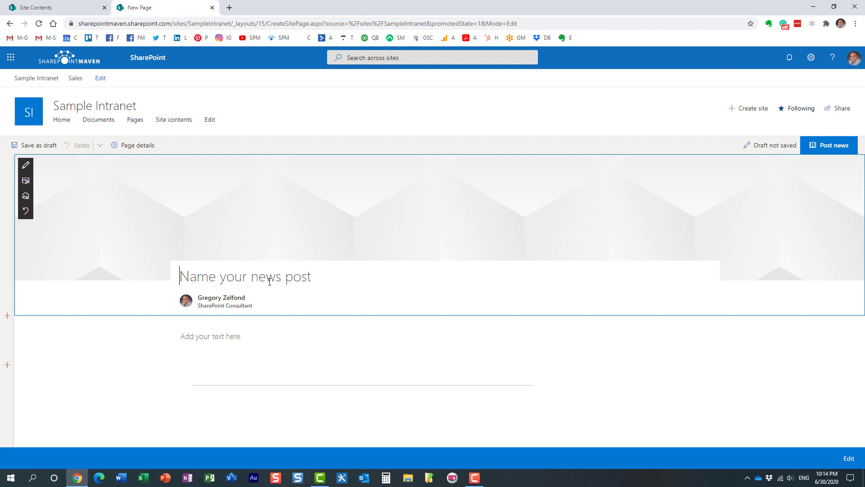
# Title the post 'Sample Message 1' and enter 'Some text' as its body.
pyautogui.write('Sample')
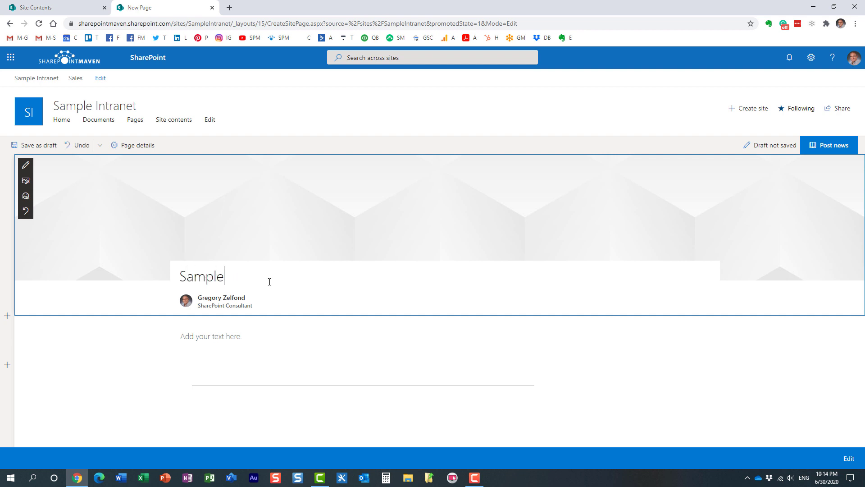
pyautogui.write(' Message 1')
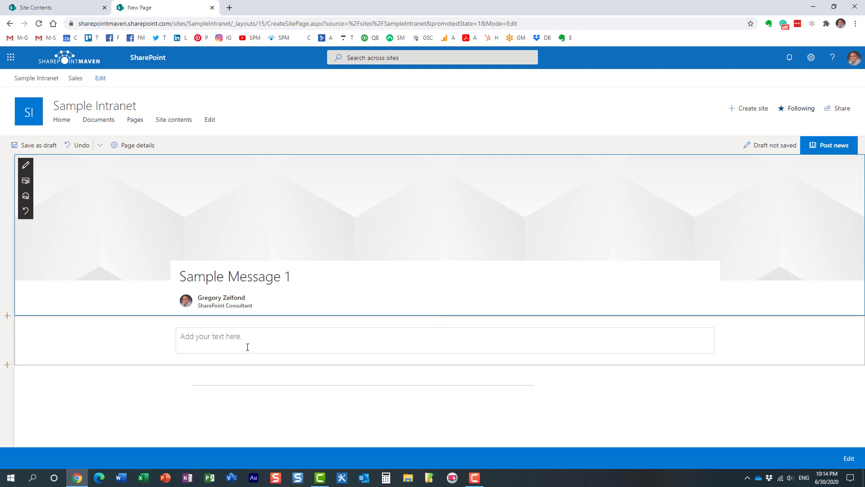
pyautogui.click(224, 336)
pyautogui.write('So')
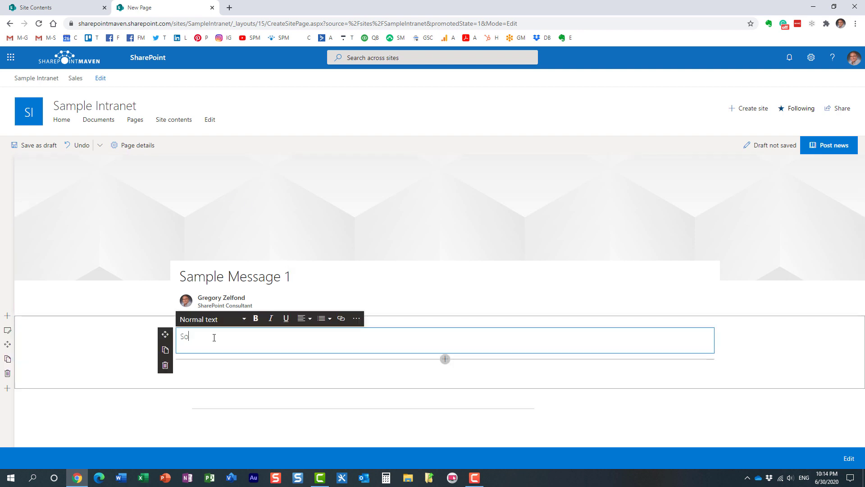
pyautogui.write('me text')
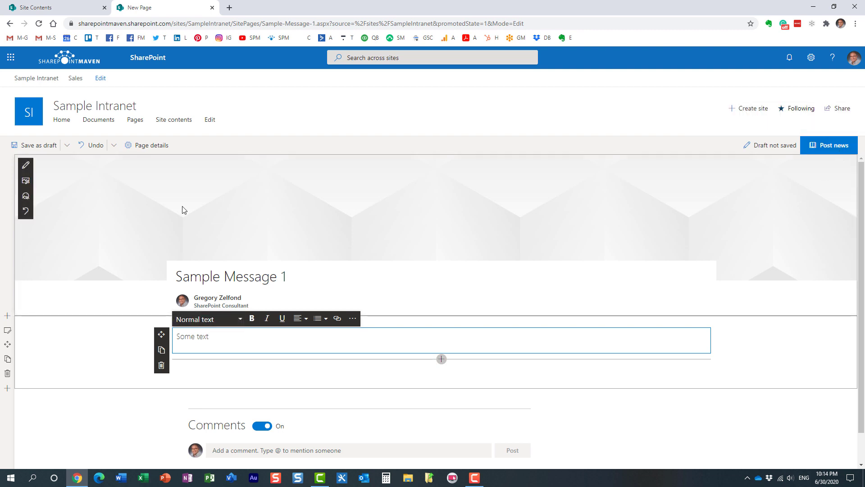
# Set the post's Category of News to Message from the President and post it.
pyautogui.click(146, 151)
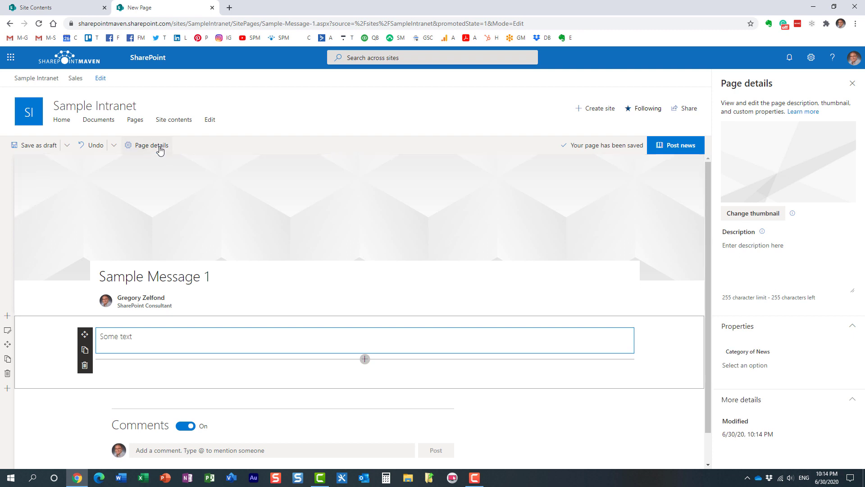
pyautogui.click(774, 366)
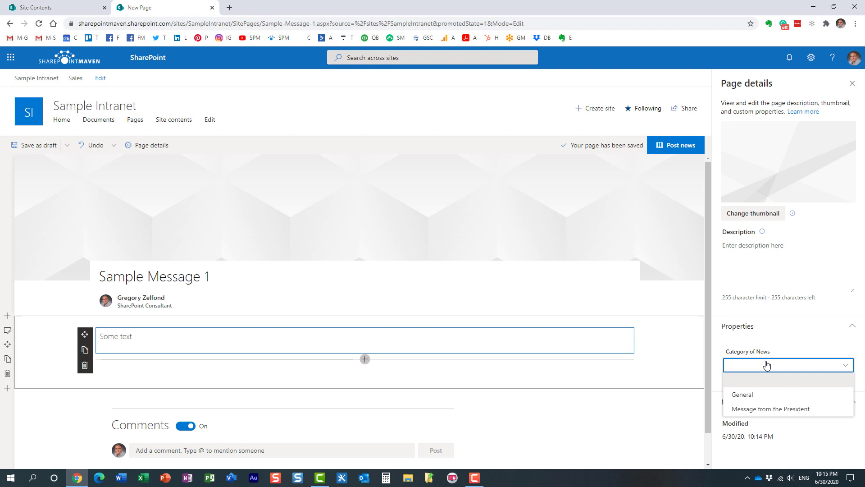
pyautogui.click(781, 410)
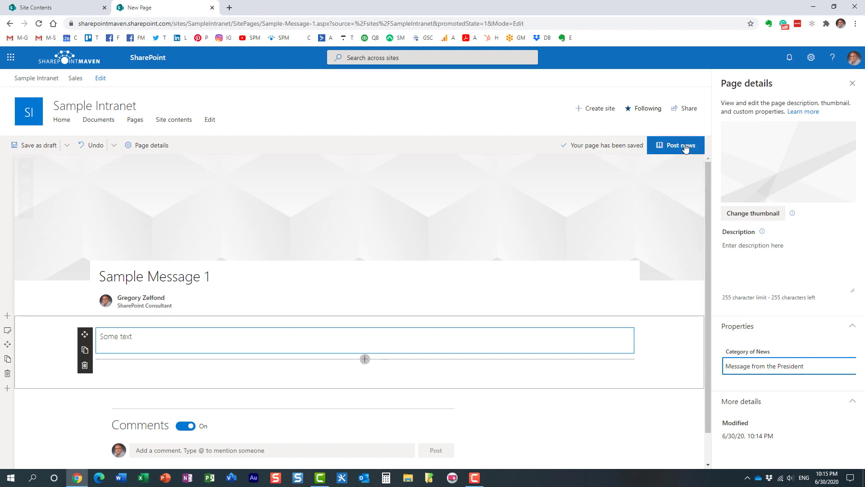
pyautogui.click(668, 150)
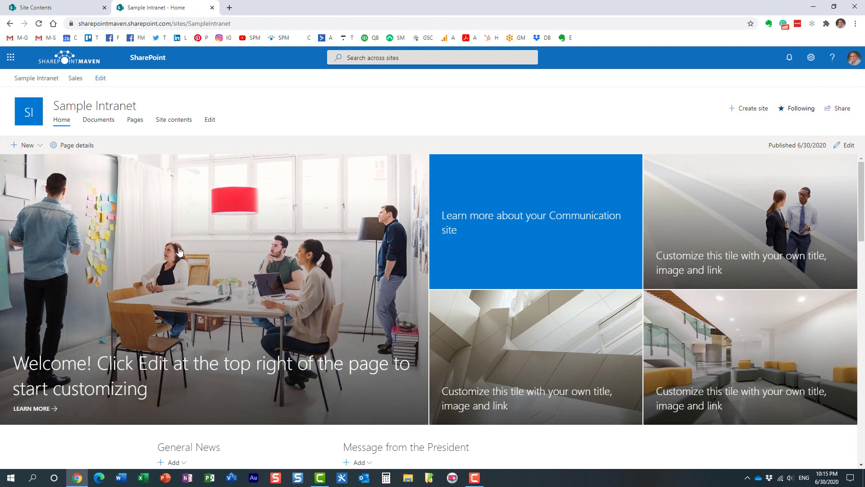
# Scroll down to see Sample Message 1 in both news sections.
pyautogui.scroll(-3, 250, 231)
pyautogui.scroll(-2, 251, 231)
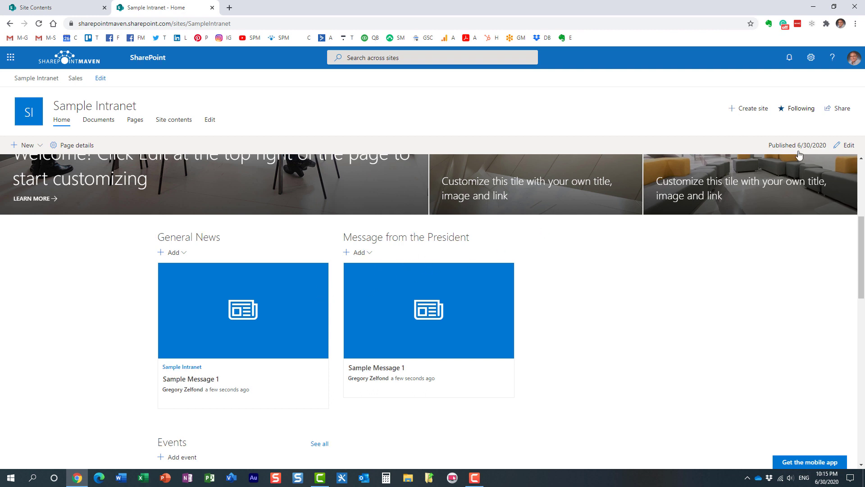
# In edit mode, bring up the Message from the President web part's settings.
pyautogui.click(846, 145)
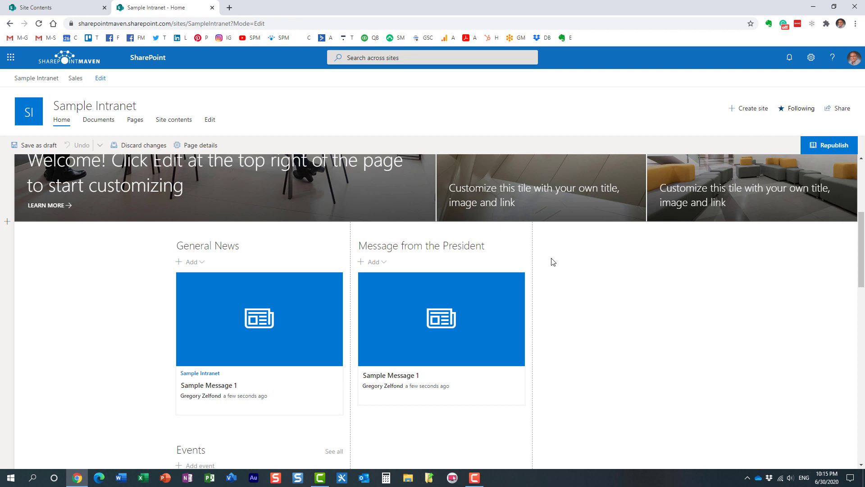
pyautogui.click(407, 246)
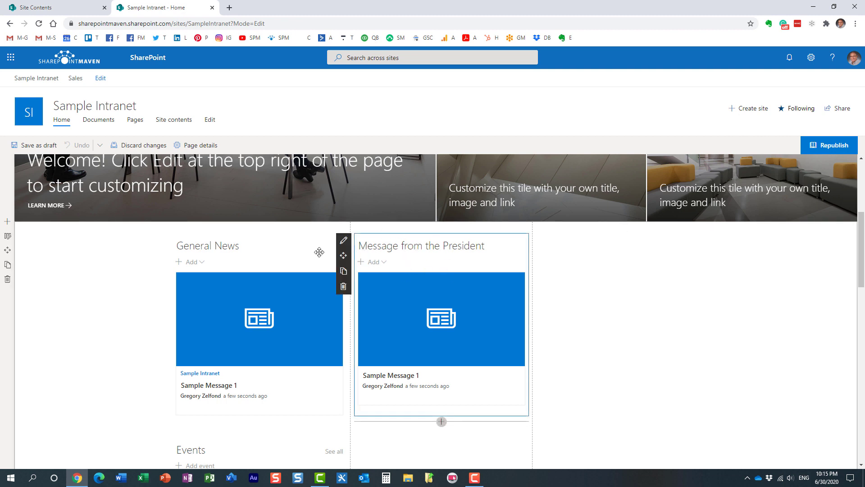
pyautogui.click(344, 241)
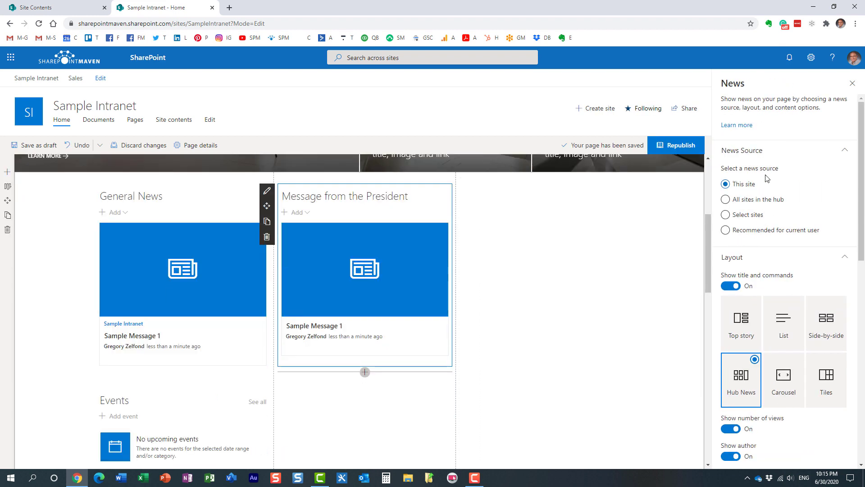
pyautogui.scroll(-3, 751, 311)
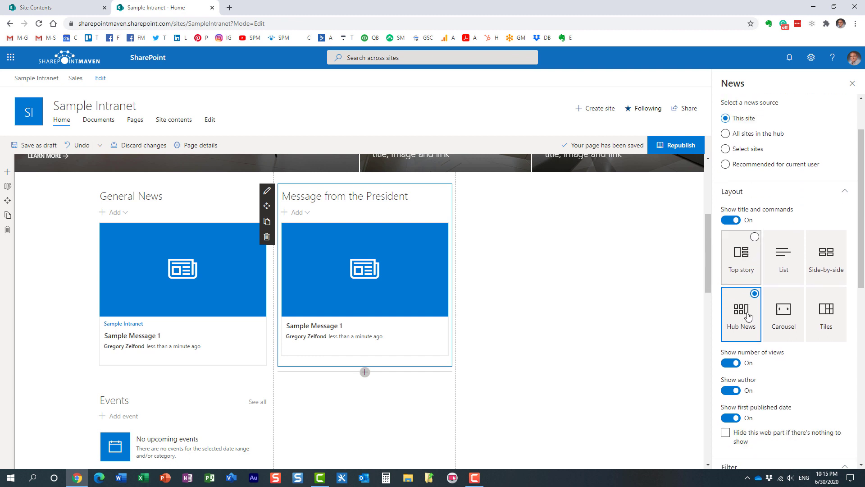
pyautogui.scroll(-2, 750, 311)
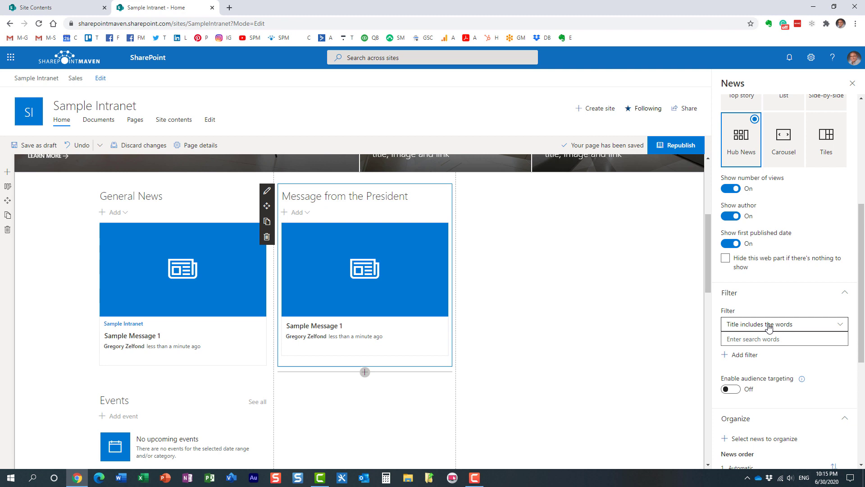
# Filter it by page property Category of News equal to Message from the President.
pyautogui.click(769, 325)
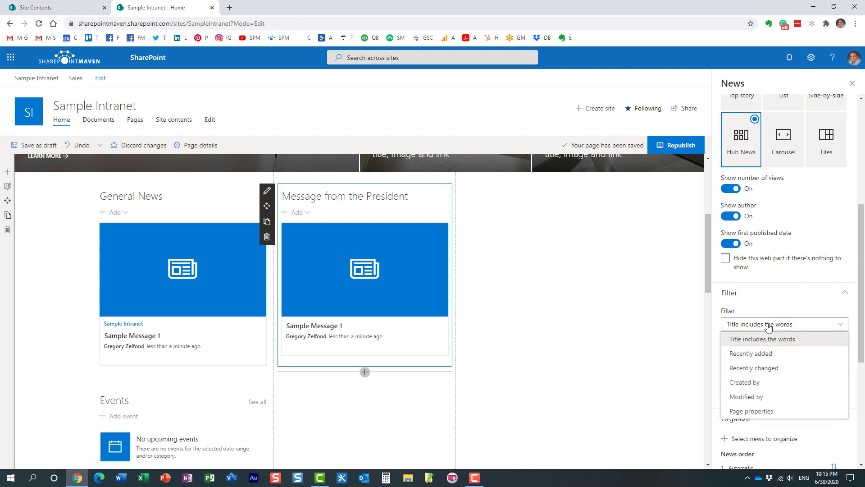
pyautogui.click(770, 412)
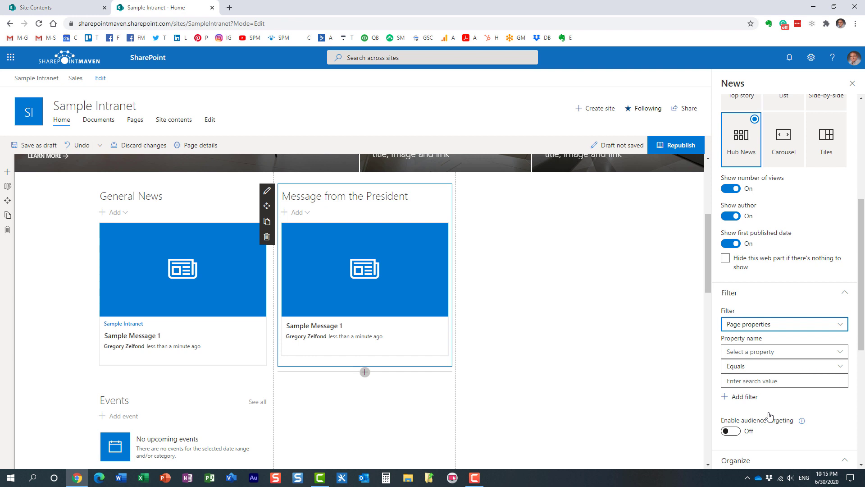
pyautogui.click(765, 353)
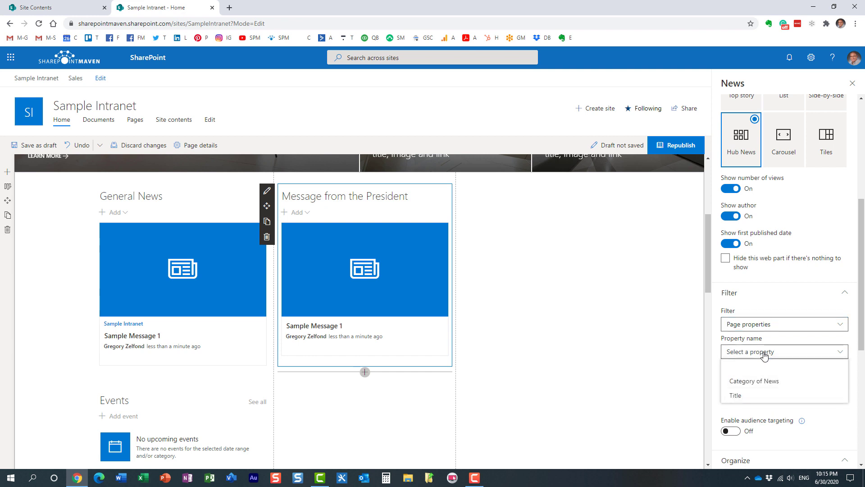
pyautogui.click(771, 382)
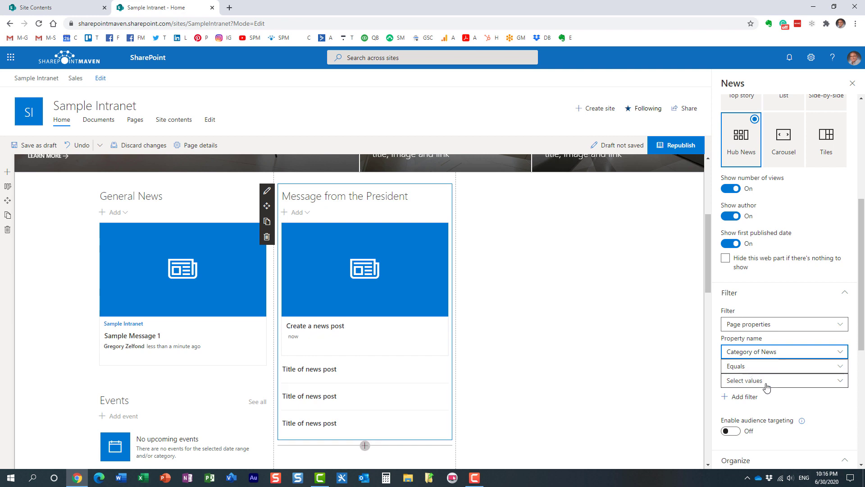
pyautogui.click(768, 386)
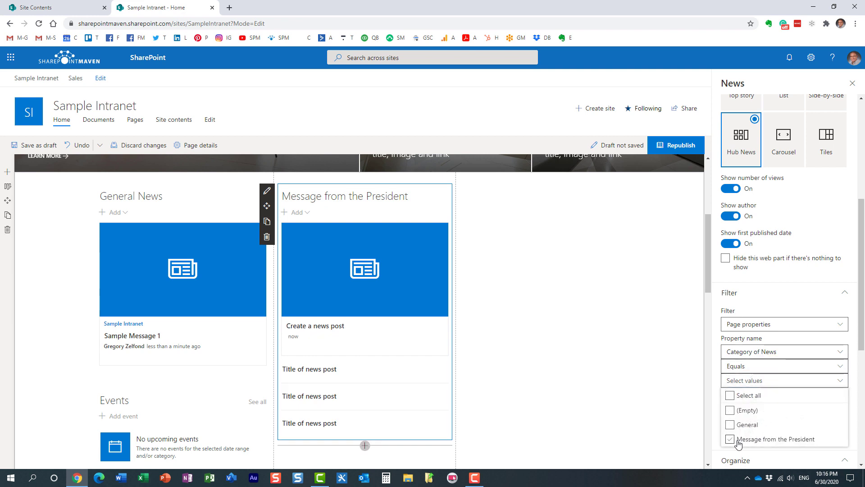
pyautogui.click(730, 440)
pyautogui.click(730, 439)
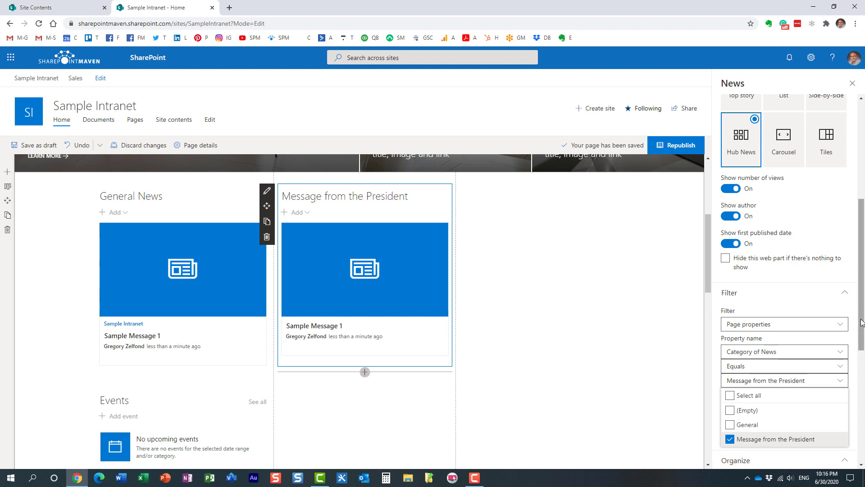
# Republish the home page with the new category filter.
pyautogui.scroll(-4, 862, 323)
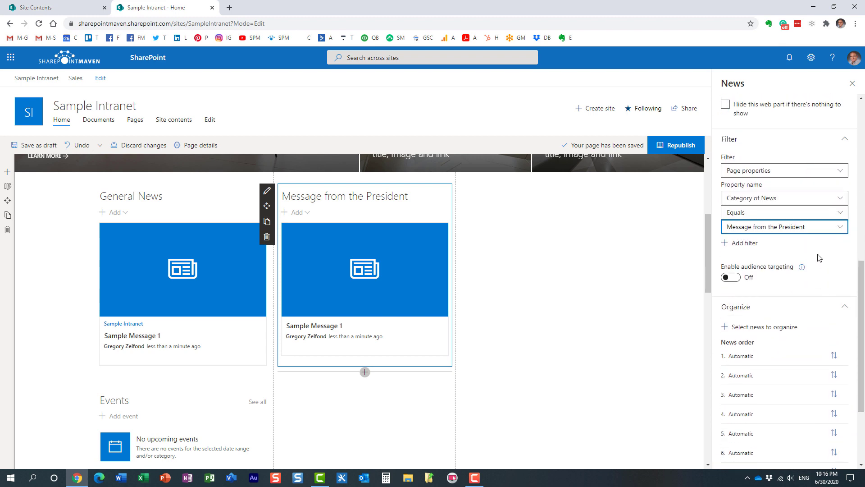
pyautogui.moveTo(859, 261); pyautogui.dragTo(862, 165)
pyautogui.click(670, 147)
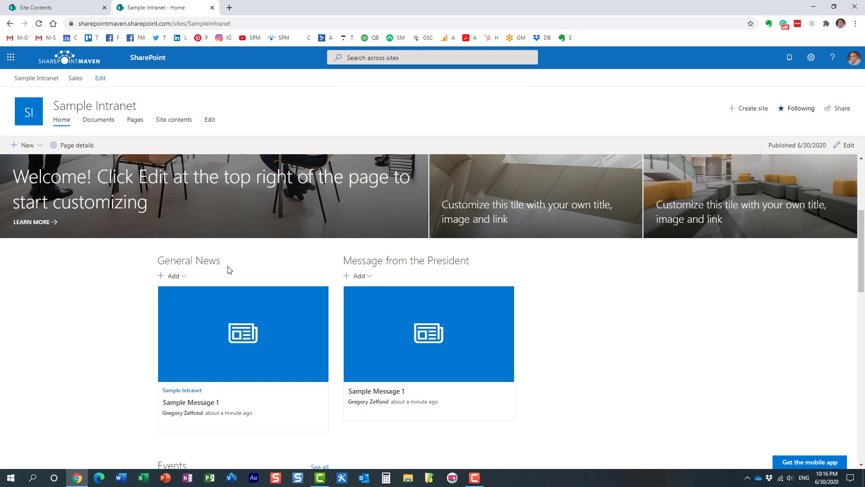
# Set the General News web part's news source to This site.
pyautogui.click(846, 145)
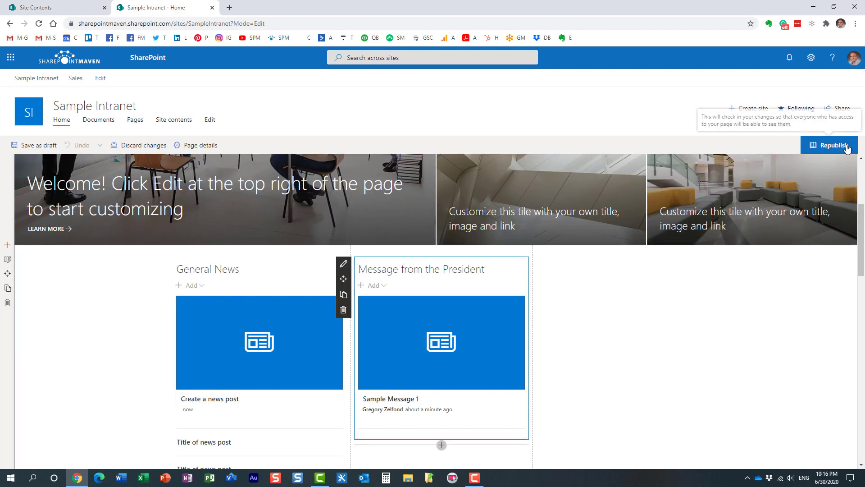
pyautogui.click(202, 271)
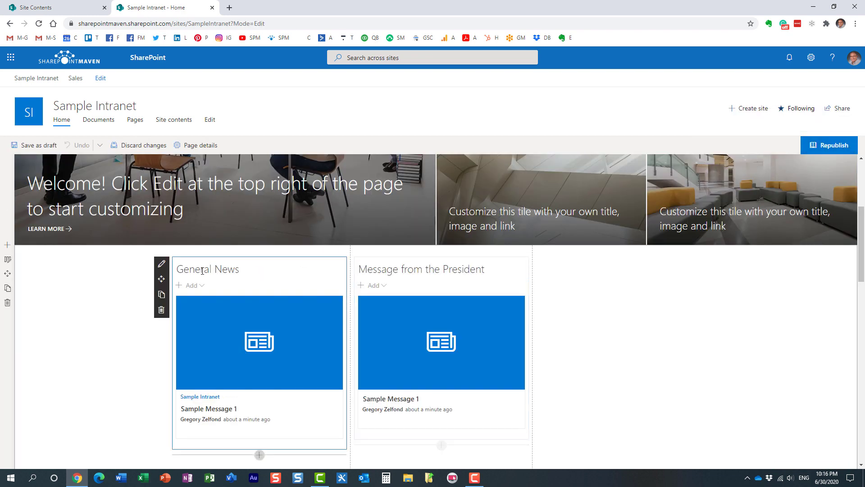
pyautogui.click(162, 263)
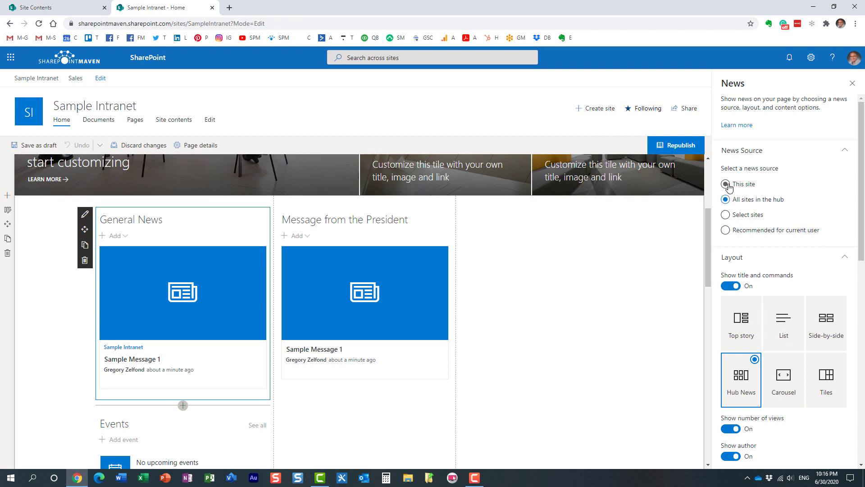
pyautogui.click(726, 185)
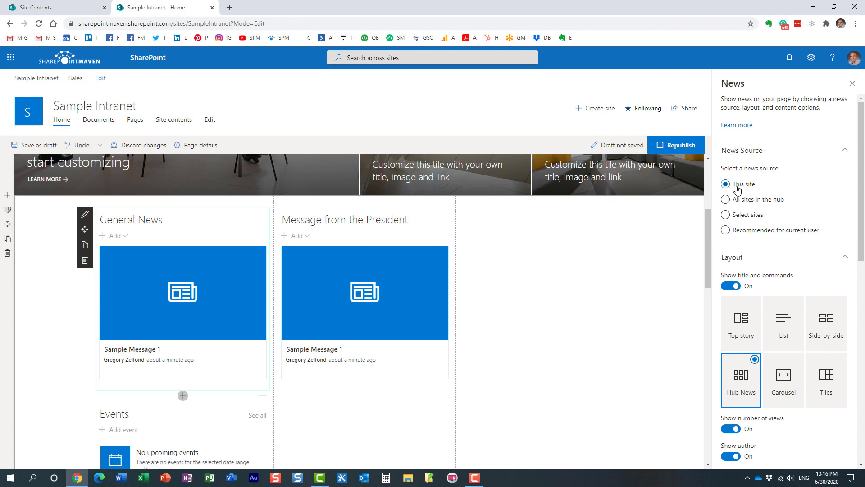
# Filter General News by page property Category of News equals General, then republish.
pyautogui.scroll(-4, 765, 331)
pyautogui.scroll(-1, 767, 330)
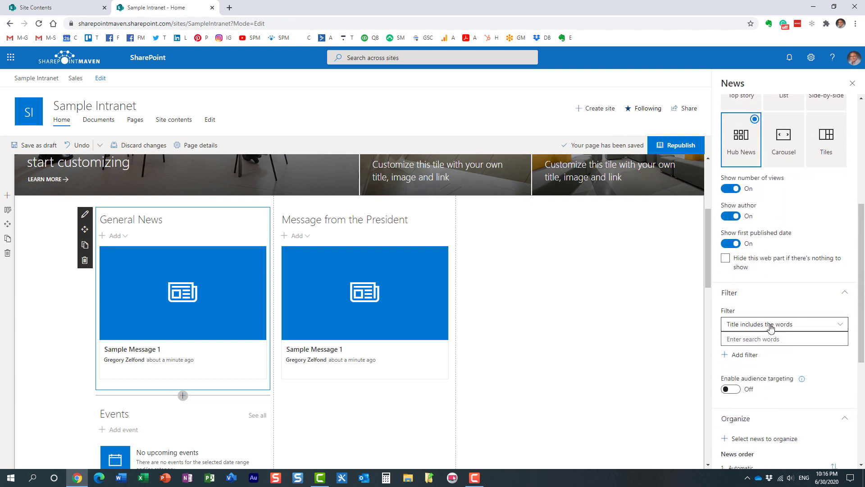
pyautogui.click(767, 325)
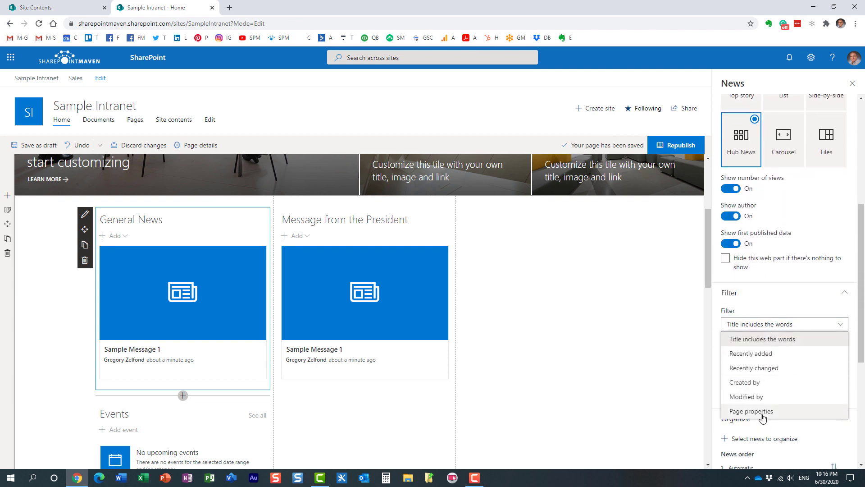
pyautogui.click(765, 412)
pyautogui.click(764, 354)
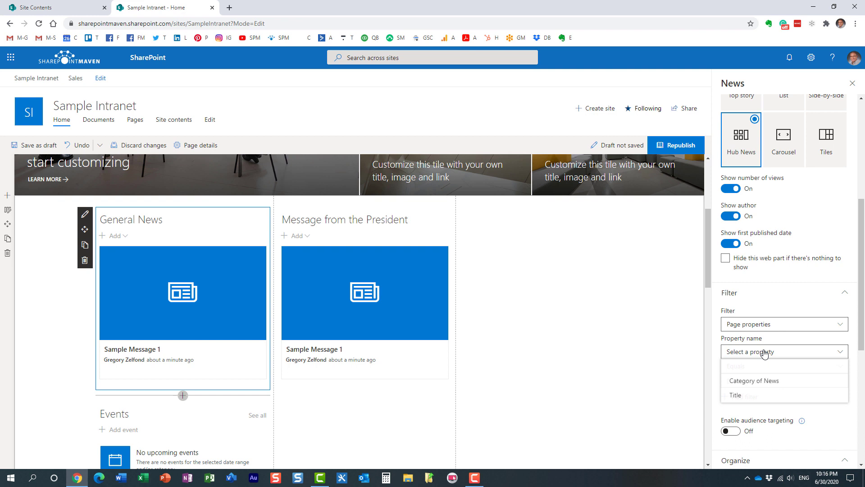
pyautogui.click(767, 382)
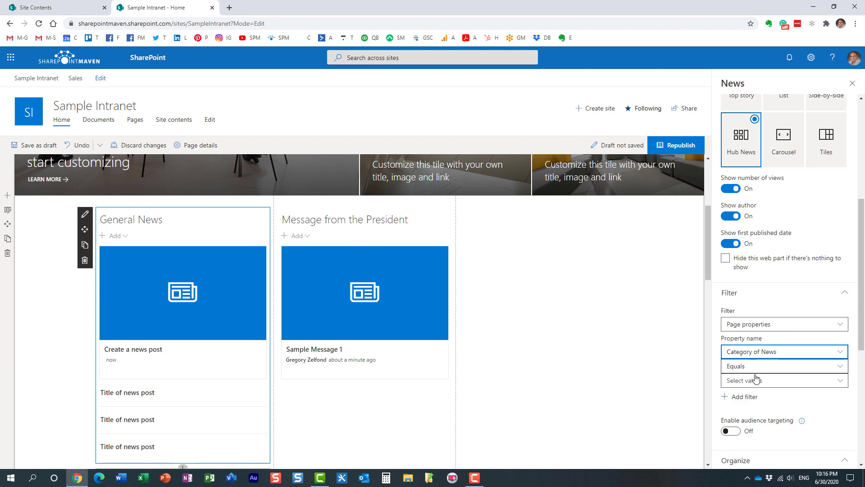
pyautogui.click(766, 380)
pyautogui.click(730, 426)
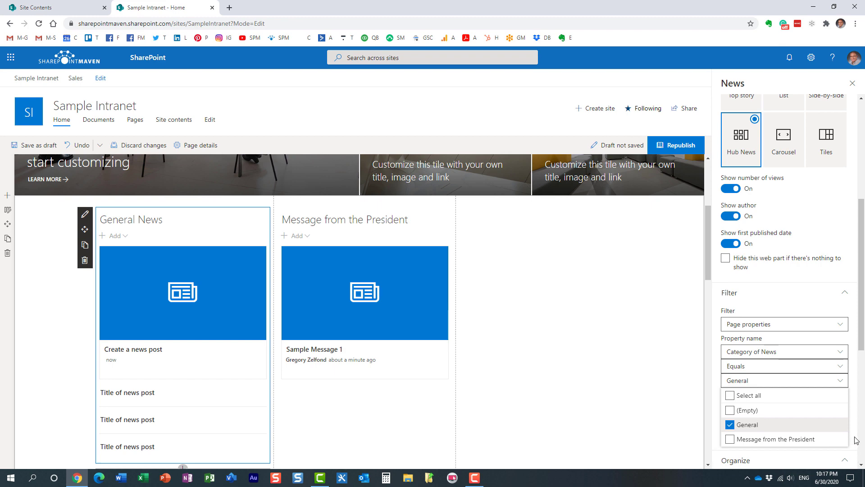
pyautogui.click(753, 342)
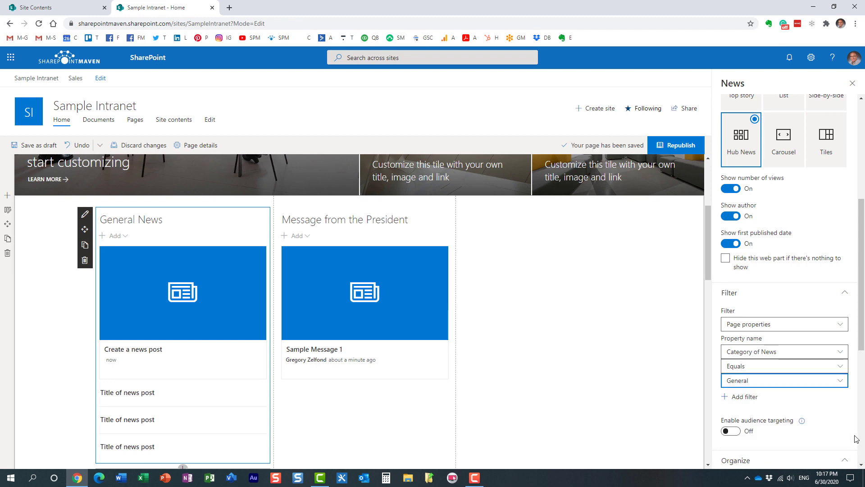
pyautogui.click(674, 145)
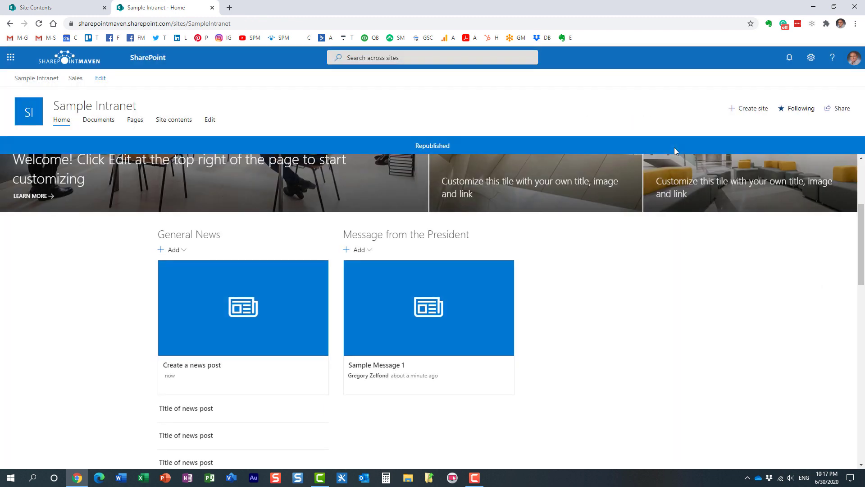
pyautogui.scroll(-2, 321, 350)
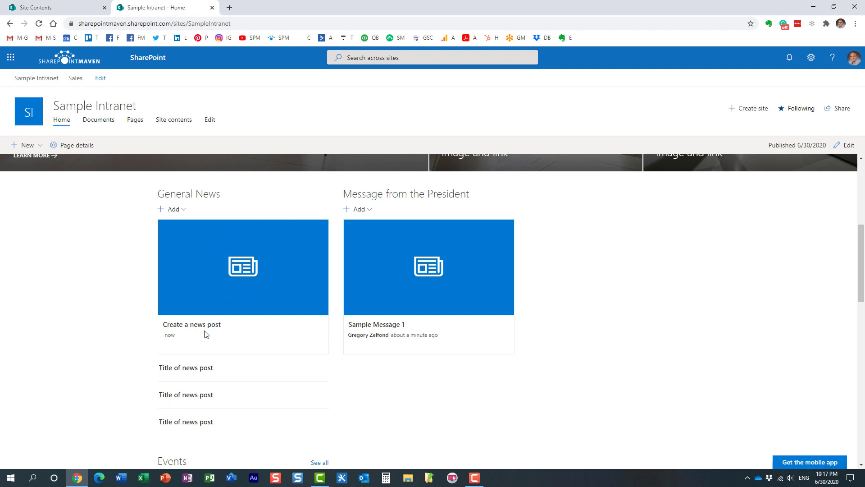
# Create a blank news post under General News titled 'General News Post'.
pyautogui.click(182, 210)
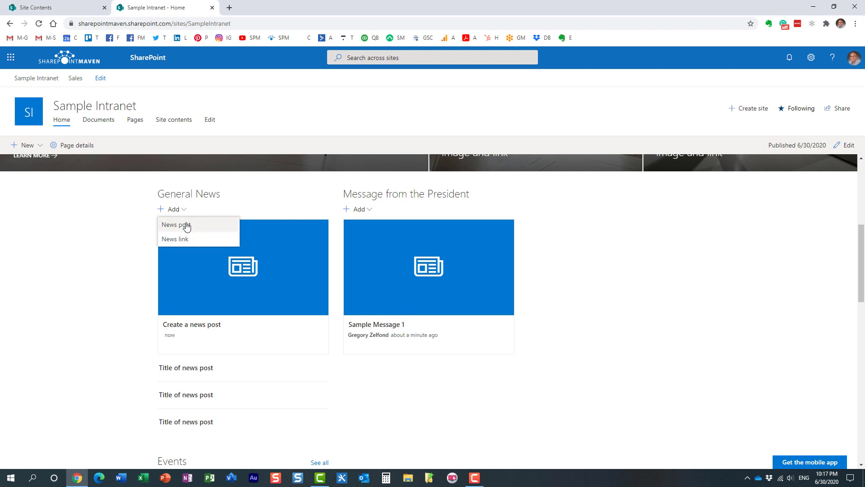
pyautogui.click(186, 226)
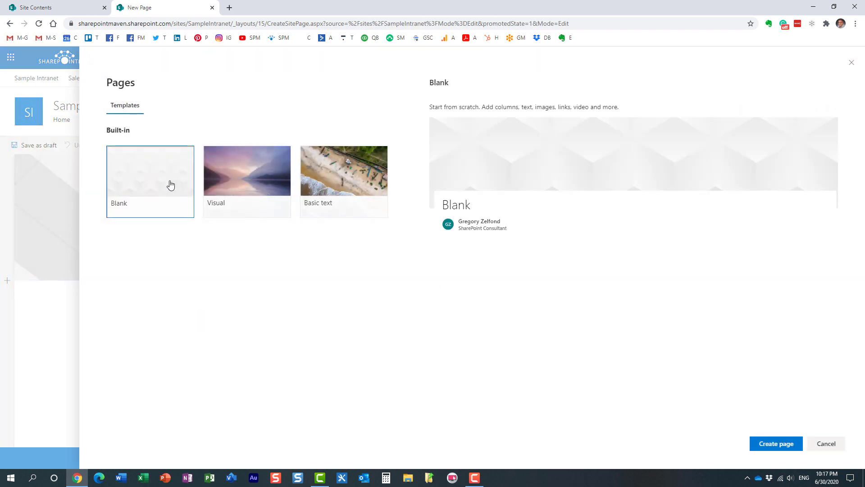
pyautogui.click(771, 443)
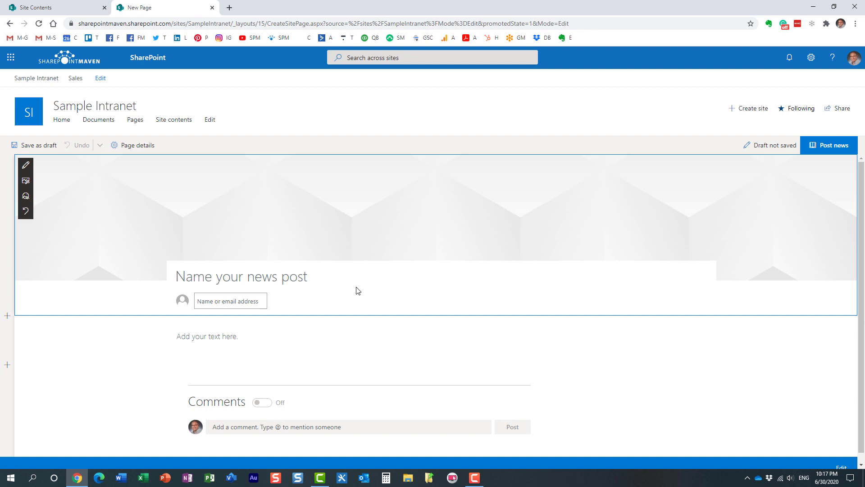
pyautogui.write('General ')
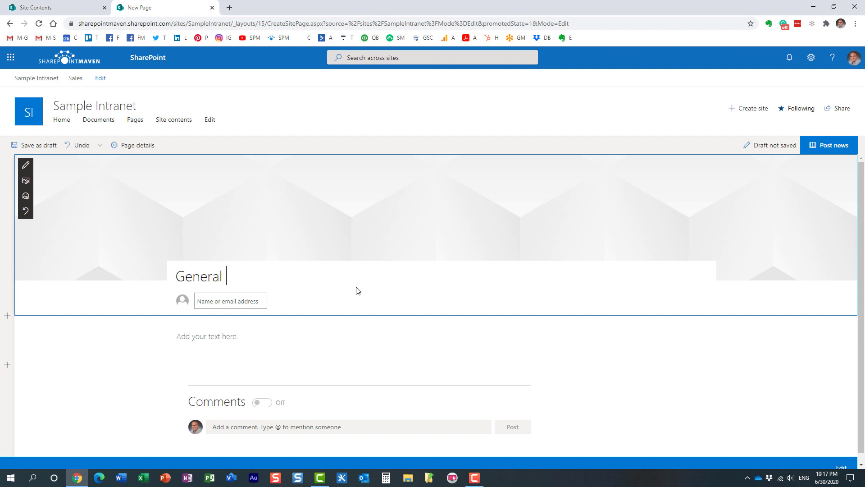
pyautogui.write('News Post')
# Set the post's Category of News to General in Page details and post it.
pyautogui.click(135, 145)
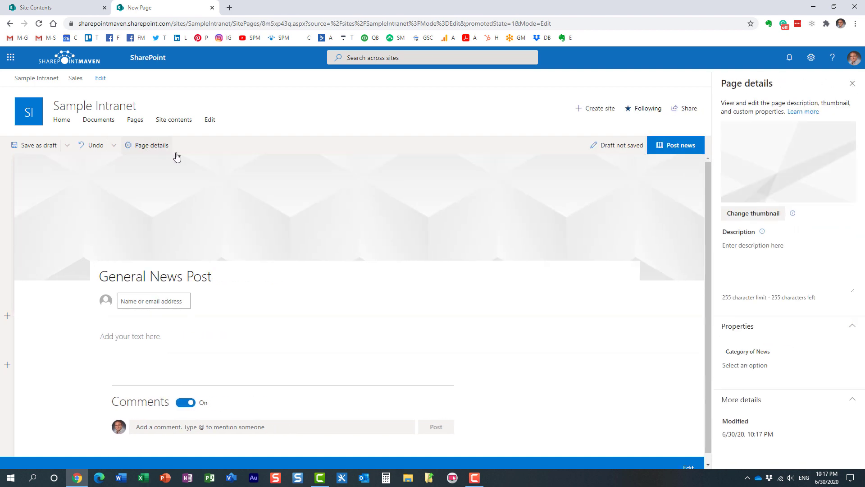
pyautogui.click(756, 365)
pyautogui.click(754, 395)
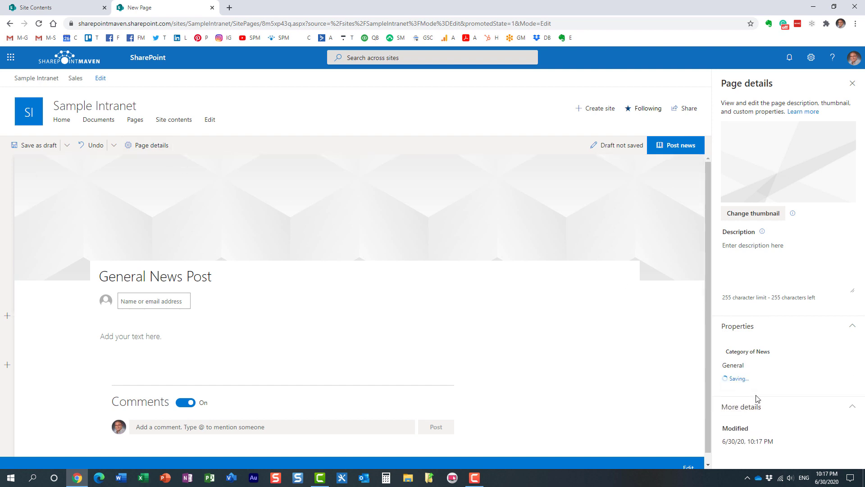
pyautogui.click(671, 152)
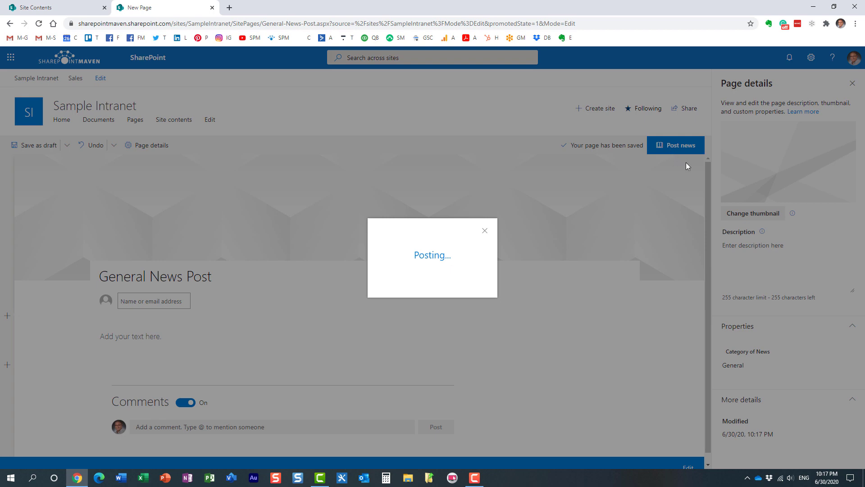
pyautogui.scroll(-5, 327, 286)
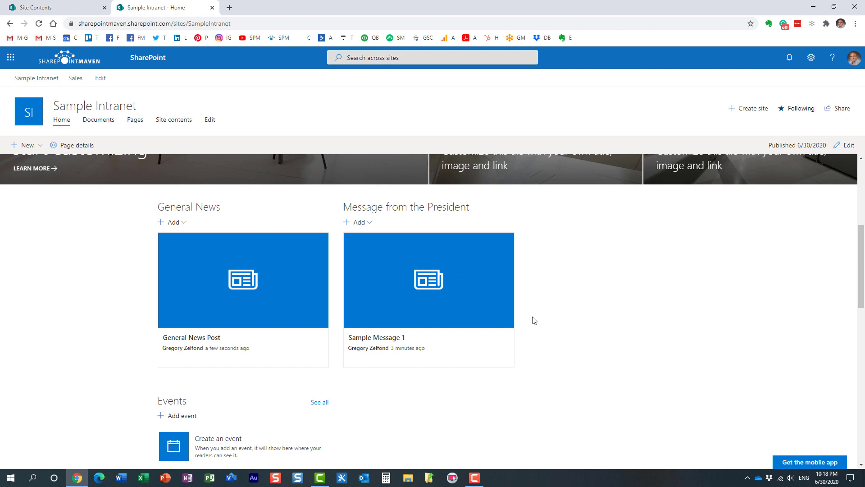
pyautogui.scroll(2, 533, 320)
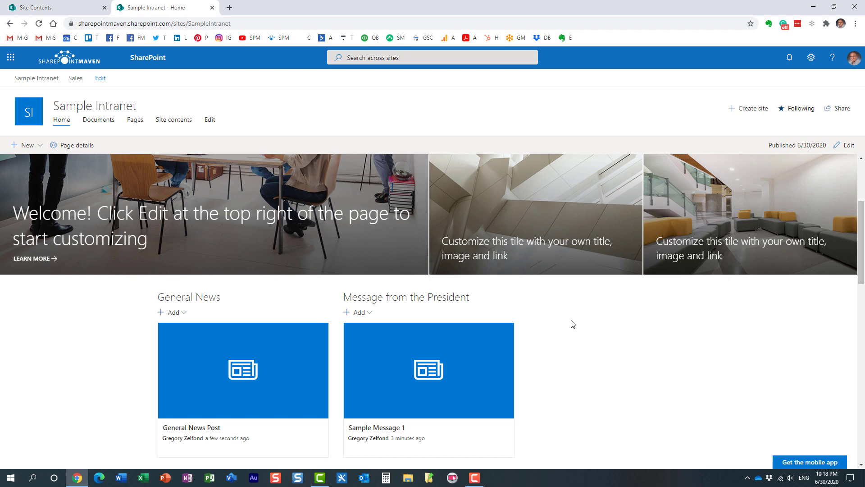